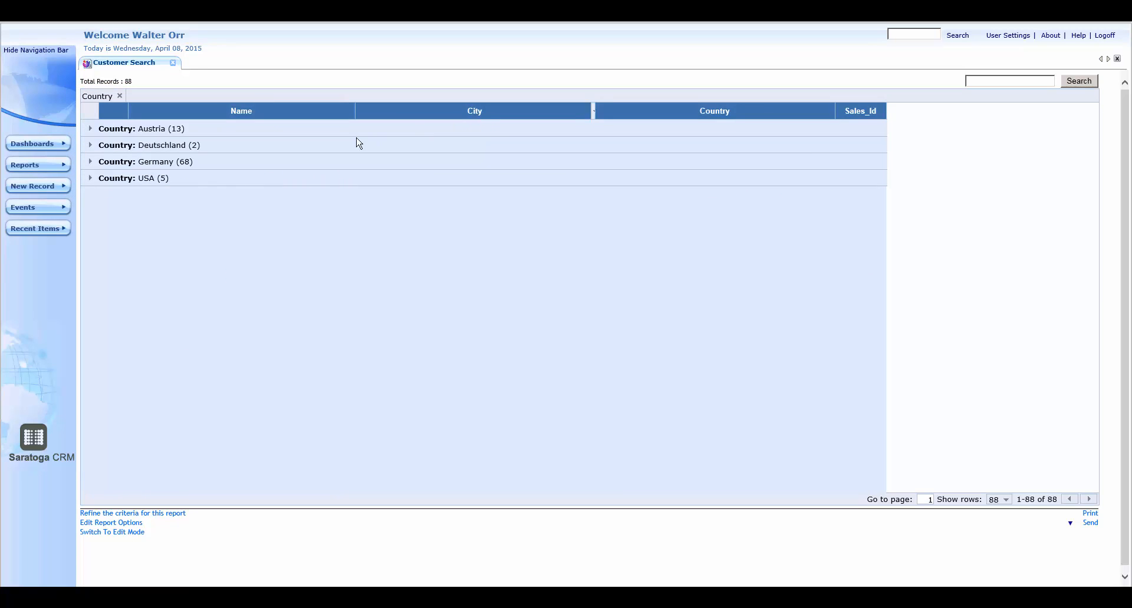
Step: Group the customer records by City within Country and expand the USA group
{"action": "left_click", "coordinate": [90, 179]}
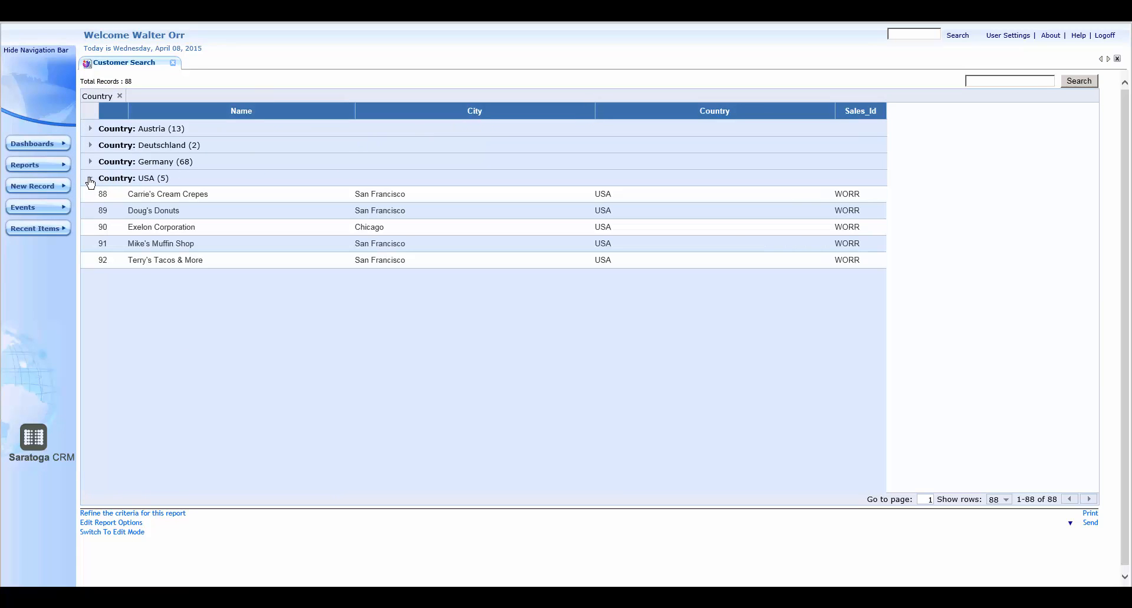
{"action": "left_click", "coordinate": [91, 180]}
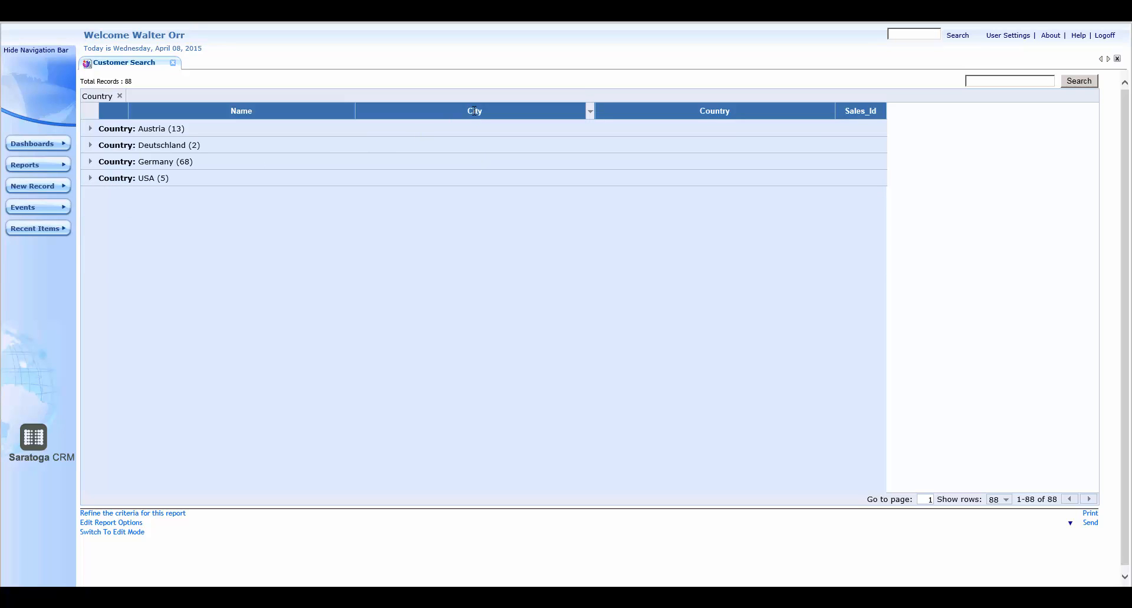
{"action": "left_click_drag", "start_coordinate": [475, 114], "coordinate": [447, 95]}
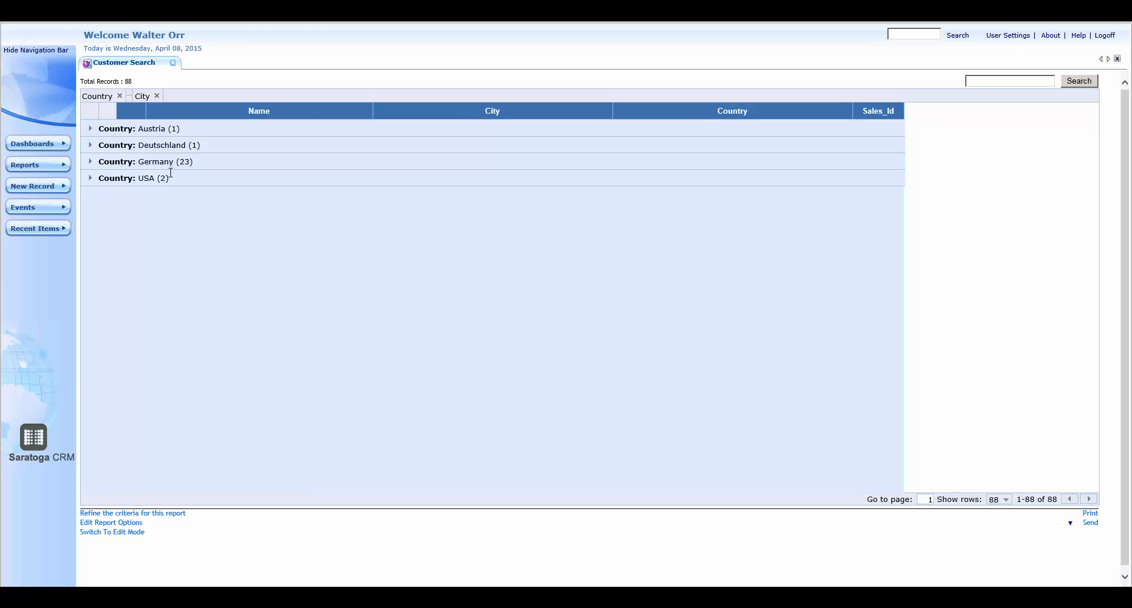
{"action": "left_click", "coordinate": [90, 178]}
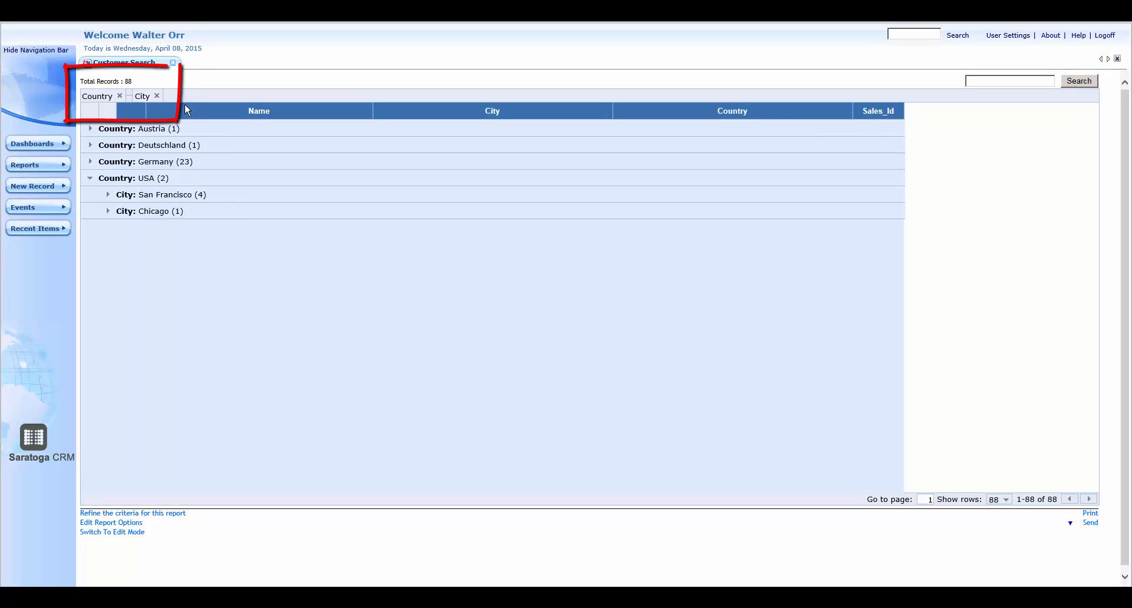
Step: Remove the City and Country groupings from the report
{"action": "left_click", "coordinate": [157, 96]}
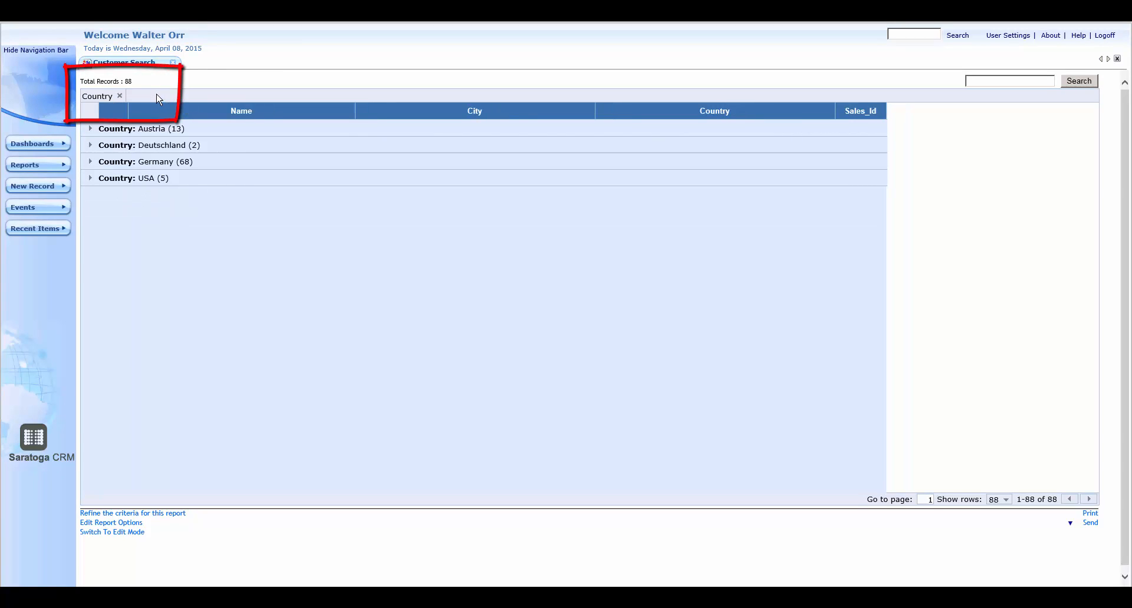
{"action": "left_click", "coordinate": [119, 96]}
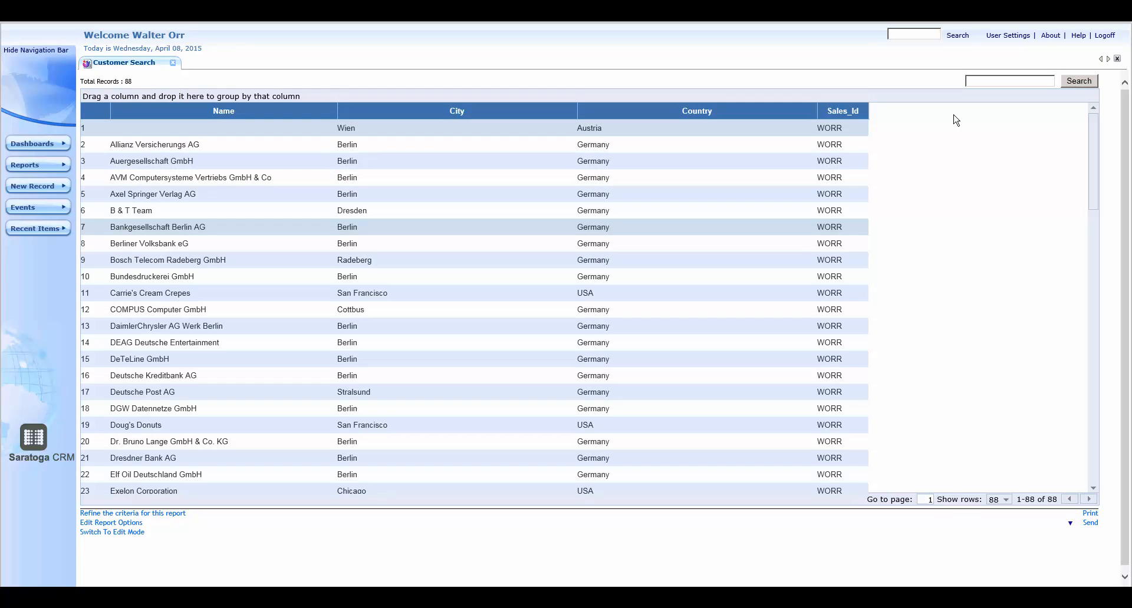
Step: Search the customer list for Berlin
{"action": "left_click", "coordinate": [1014, 80]}
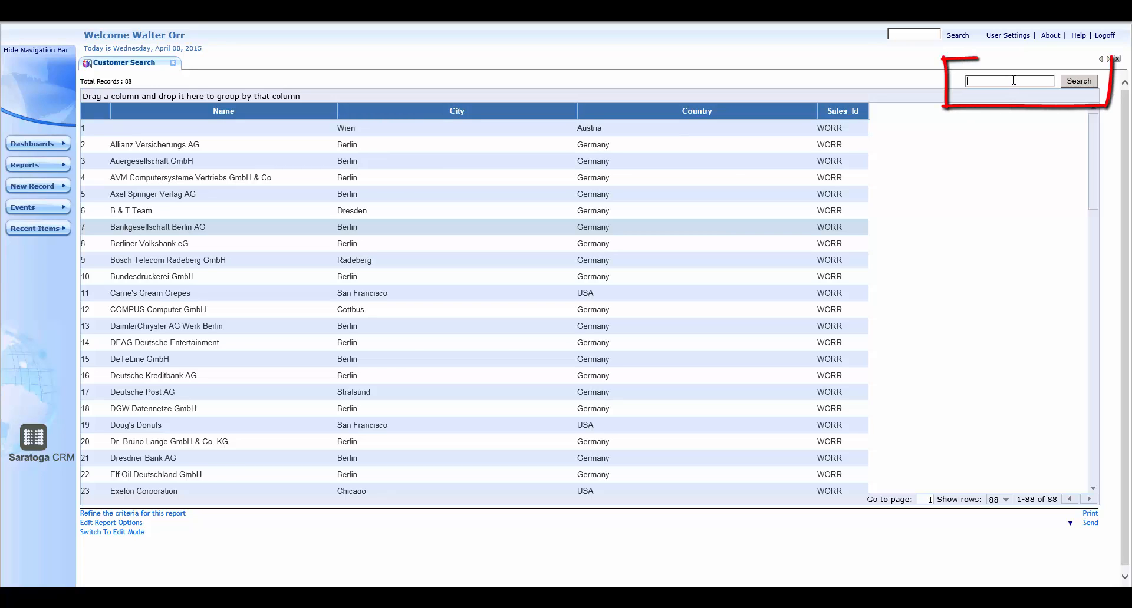
{"action": "type", "text": "Berlin"}
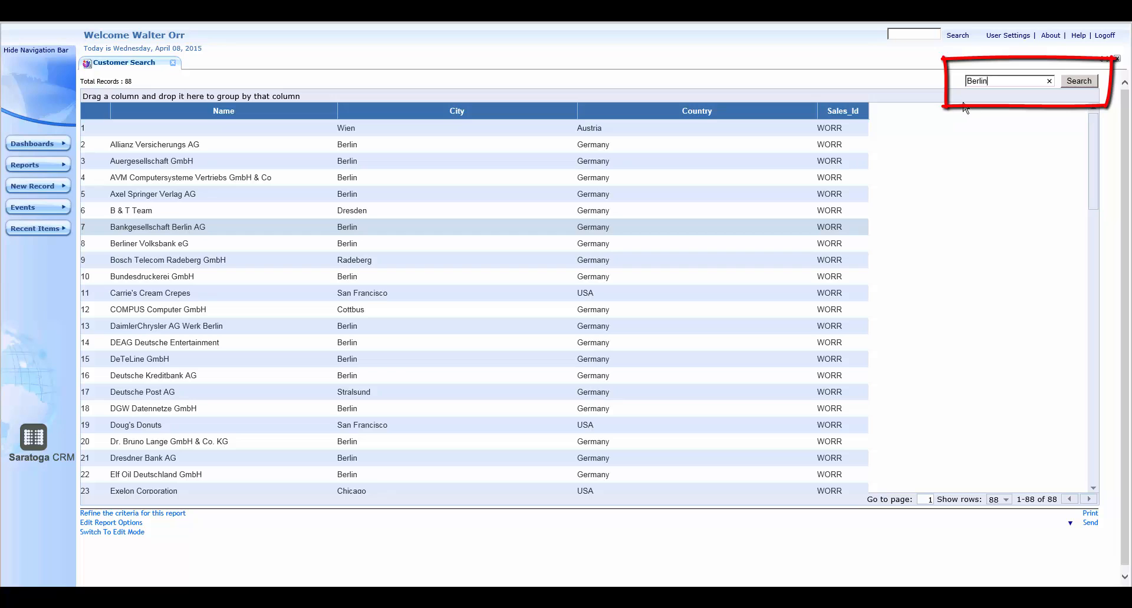
{"action": "left_click", "coordinate": [1078, 81]}
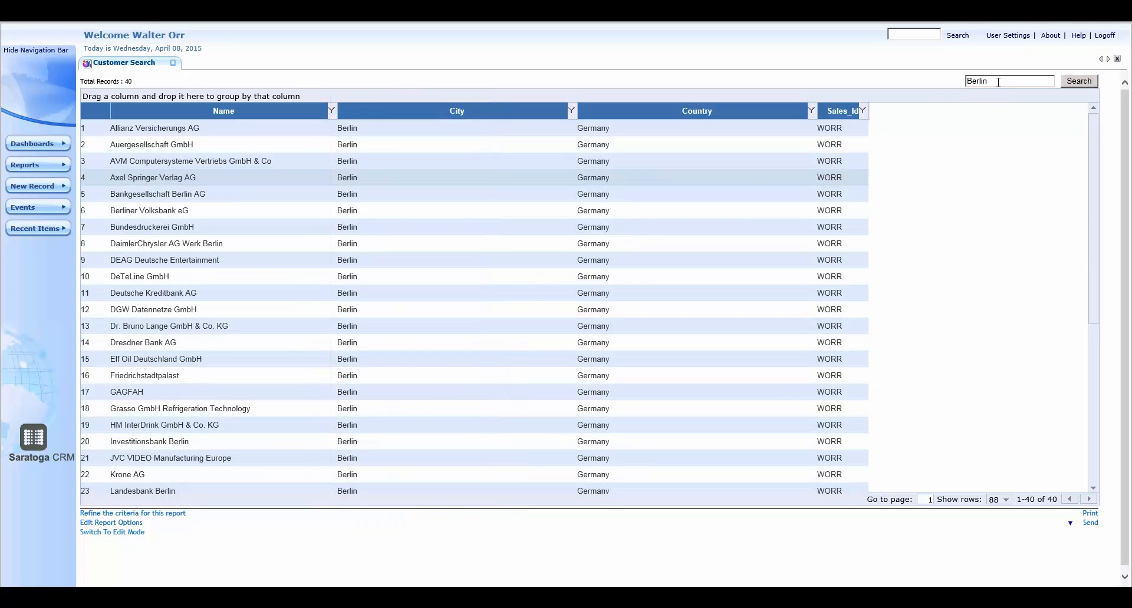
Step: Clear the search term and rerun the search
{"action": "left_click_drag", "start_coordinate": [988, 81], "coordinate": [958, 82]}
{"action": "key", "text": "BackSpace"}
{"action": "left_click", "coordinate": [1084, 82]}
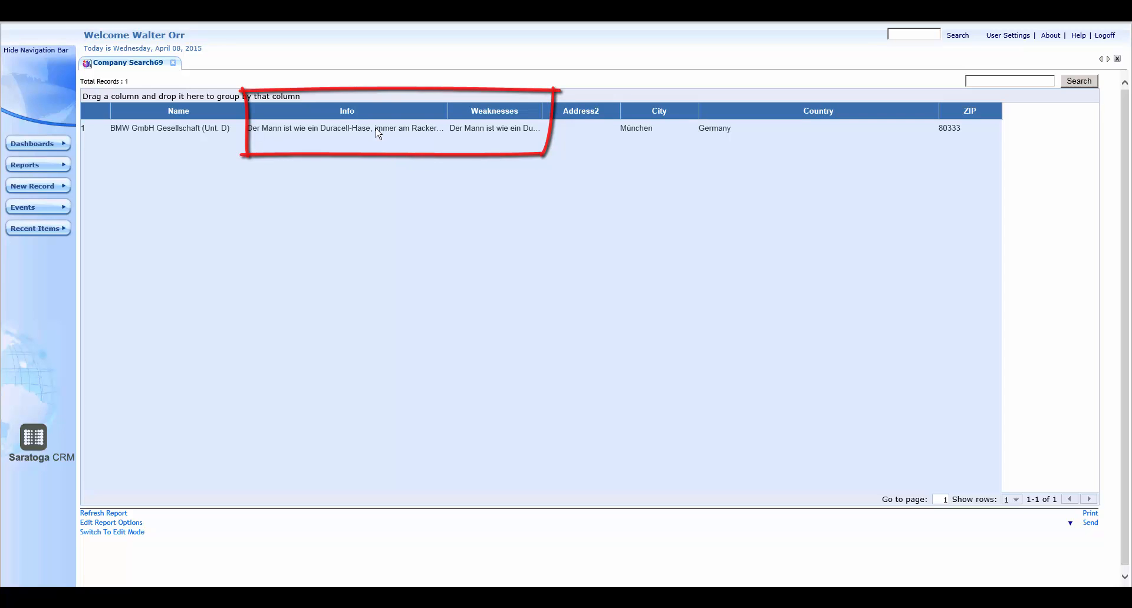
Step: Open and scroll through the full Info and Weaknesses texts of the BMW record
{"action": "mouse_move", "coordinate": [376, 128]}
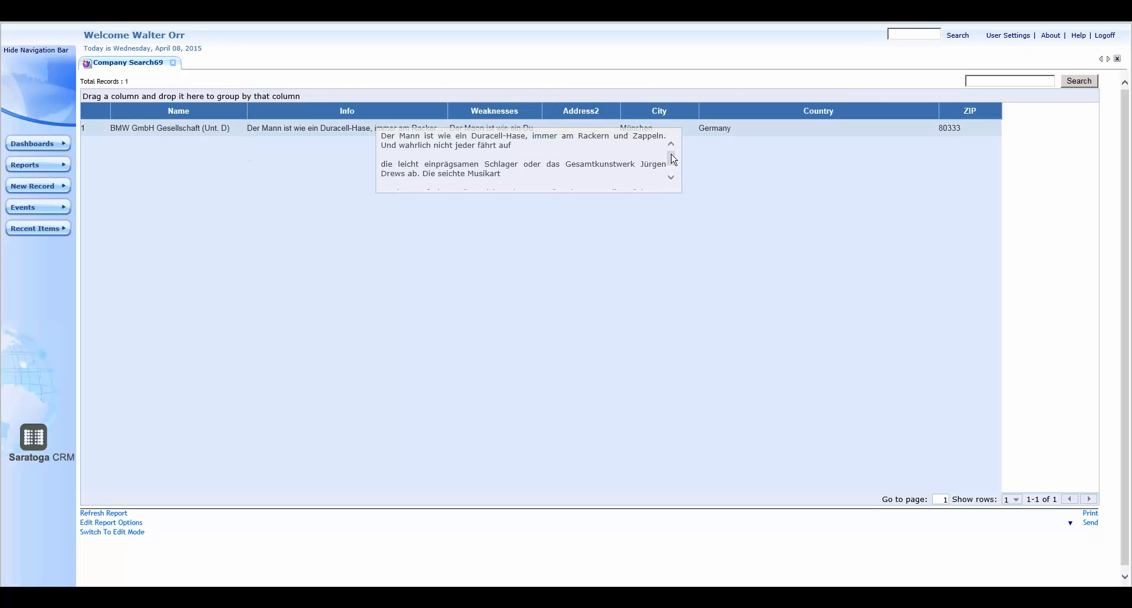
{"action": "left_click_drag", "start_coordinate": [671, 155], "coordinate": [671, 174]}
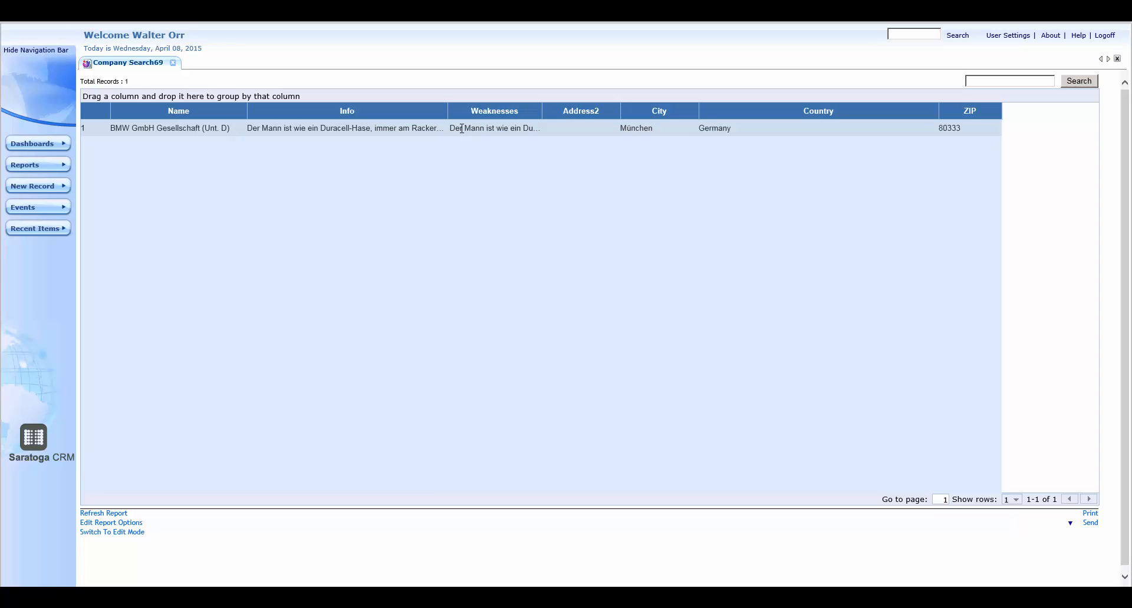
{"action": "mouse_move", "coordinate": [462, 128]}
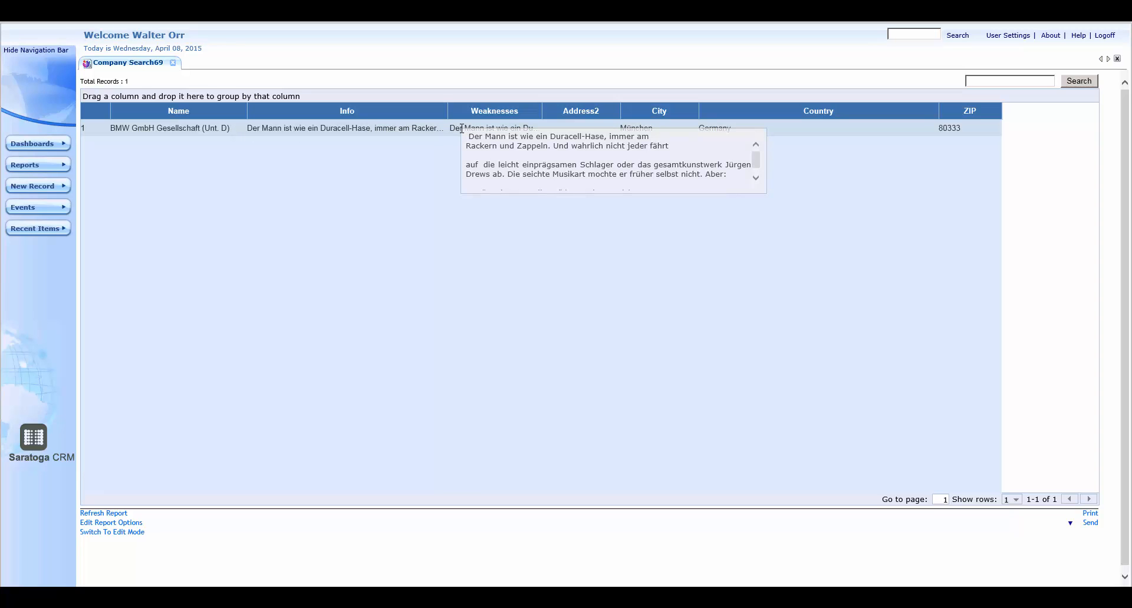
{"action": "left_click", "coordinate": [756, 177]}
{"action": "left_click", "coordinate": [755, 145]}
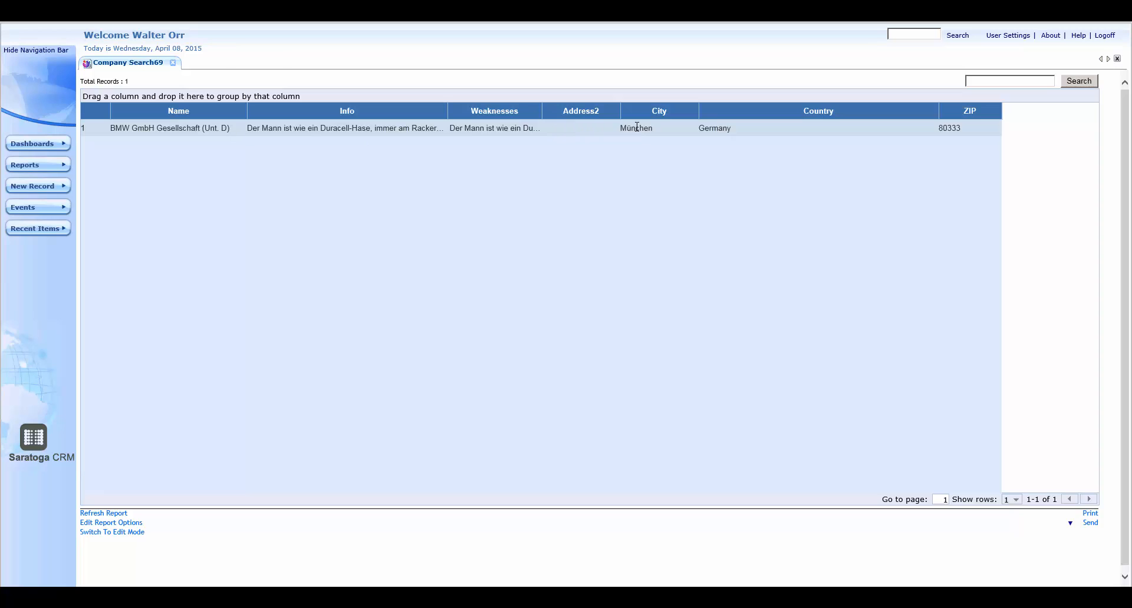
Step: Set the report's row size to 30 in its general settings and run the report
{"action": "double_click", "coordinate": [637, 127]}
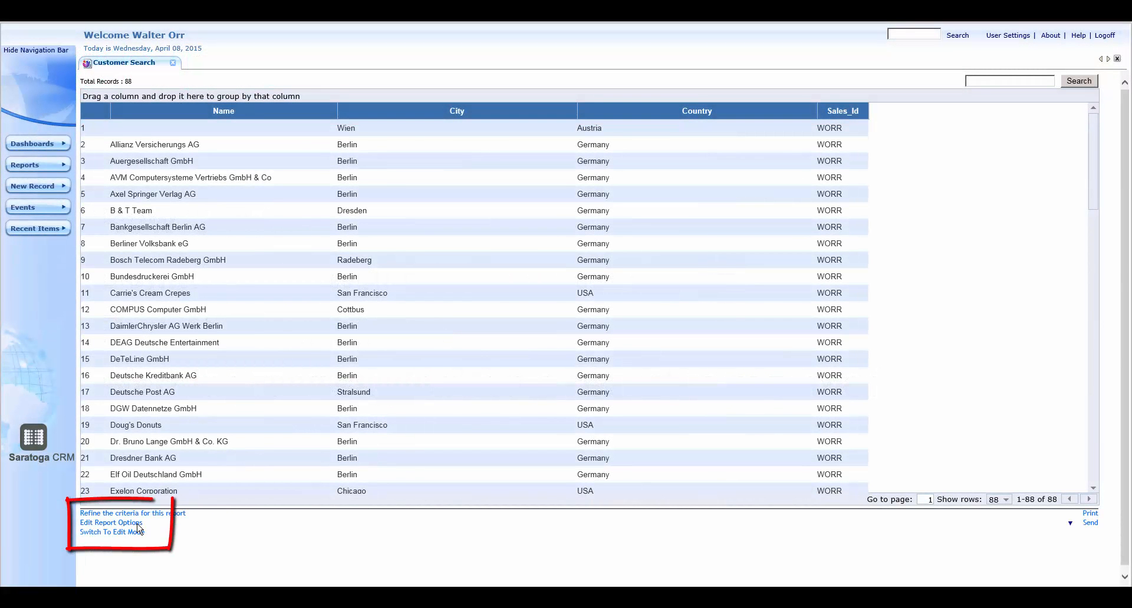
{"action": "left_click", "coordinate": [137, 524]}
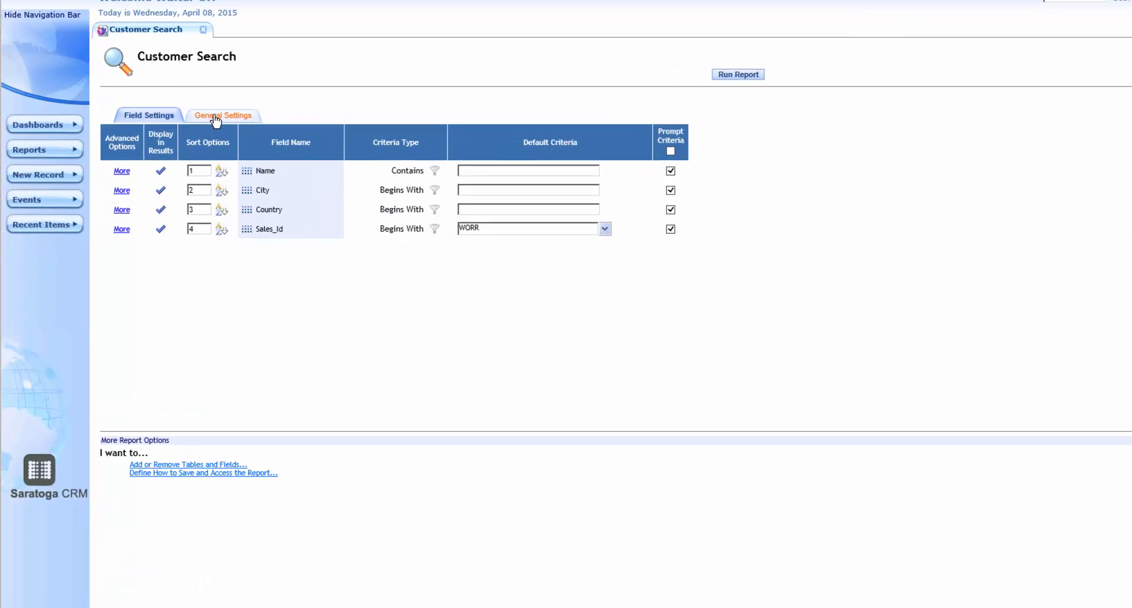
{"action": "left_click", "coordinate": [217, 118]}
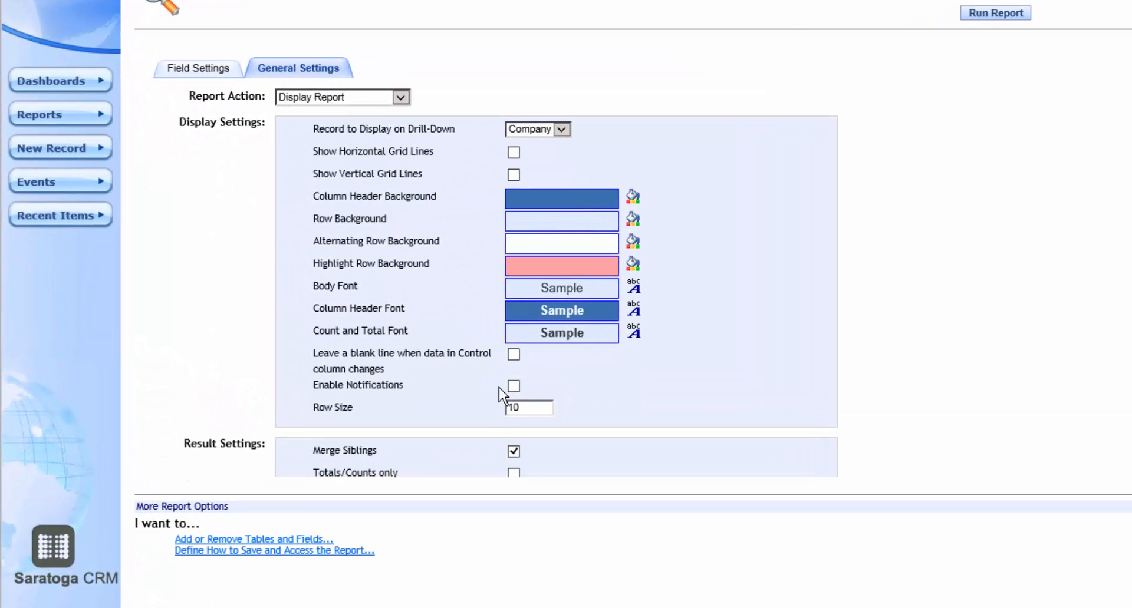
{"action": "left_click_drag", "start_coordinate": [524, 407], "coordinate": [498, 408]}
{"action": "type", "text": "30"}
{"action": "left_click", "coordinate": [997, 16]}
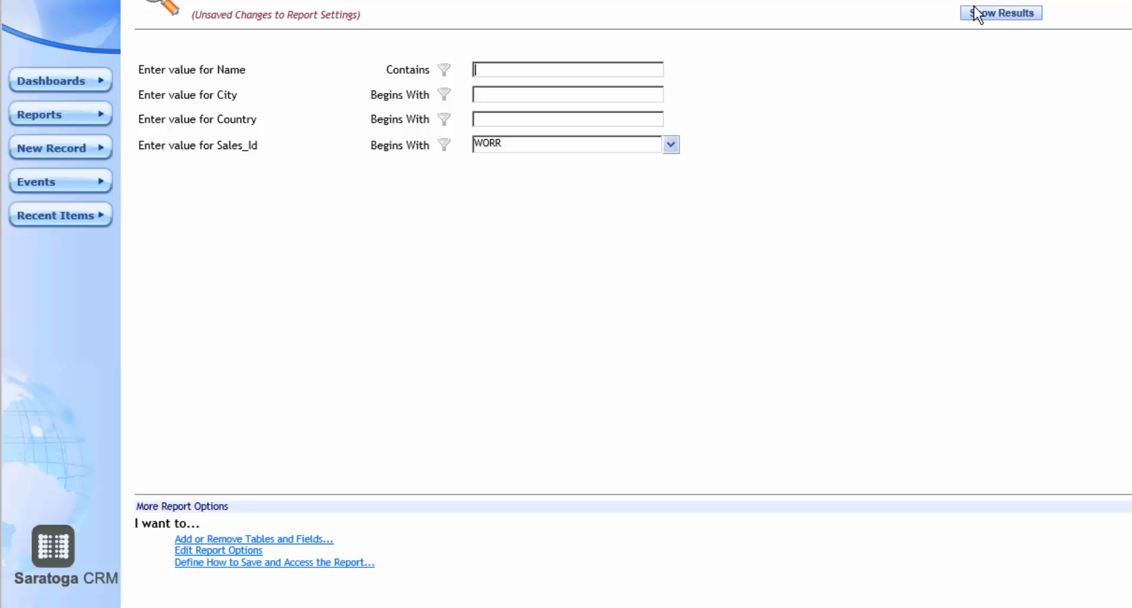
{"action": "left_click", "coordinate": [978, 15]}
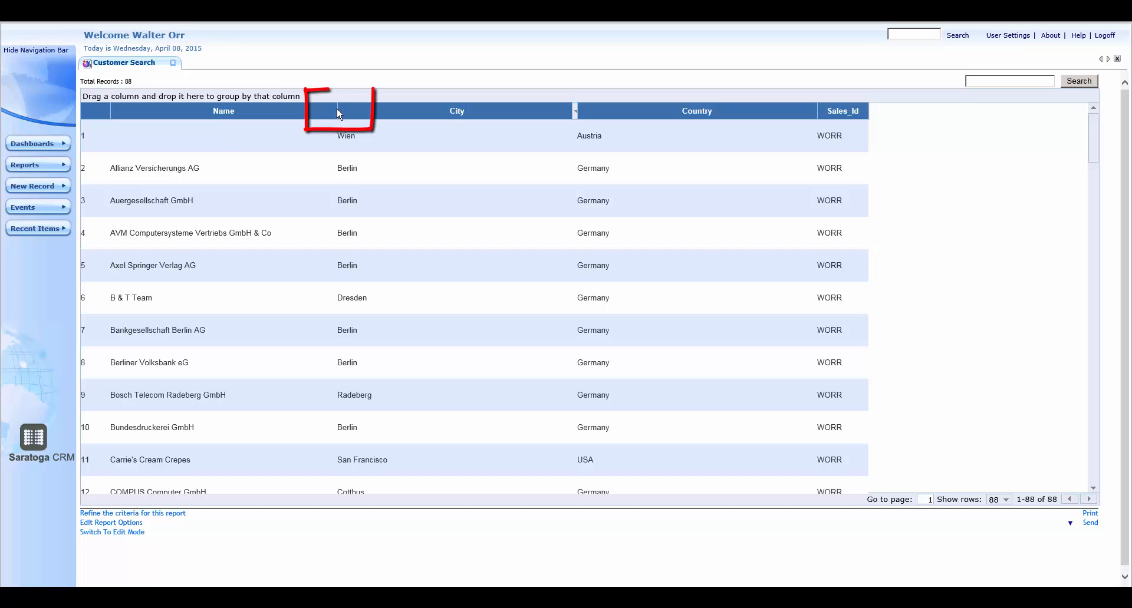
Step: Narrow the Name, City and Country columns of the report
{"action": "left_click", "coordinate": [339, 111]}
{"action": "left_click_drag", "start_coordinate": [337, 111], "coordinate": [293, 116]}
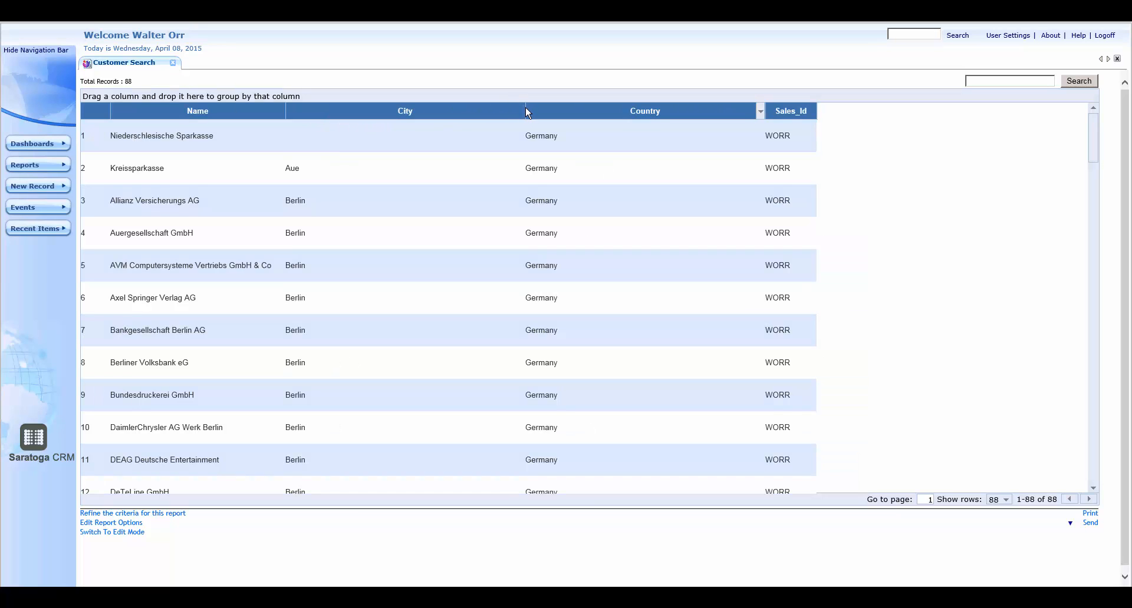
{"action": "left_click_drag", "start_coordinate": [525, 111], "coordinate": [371, 116]}
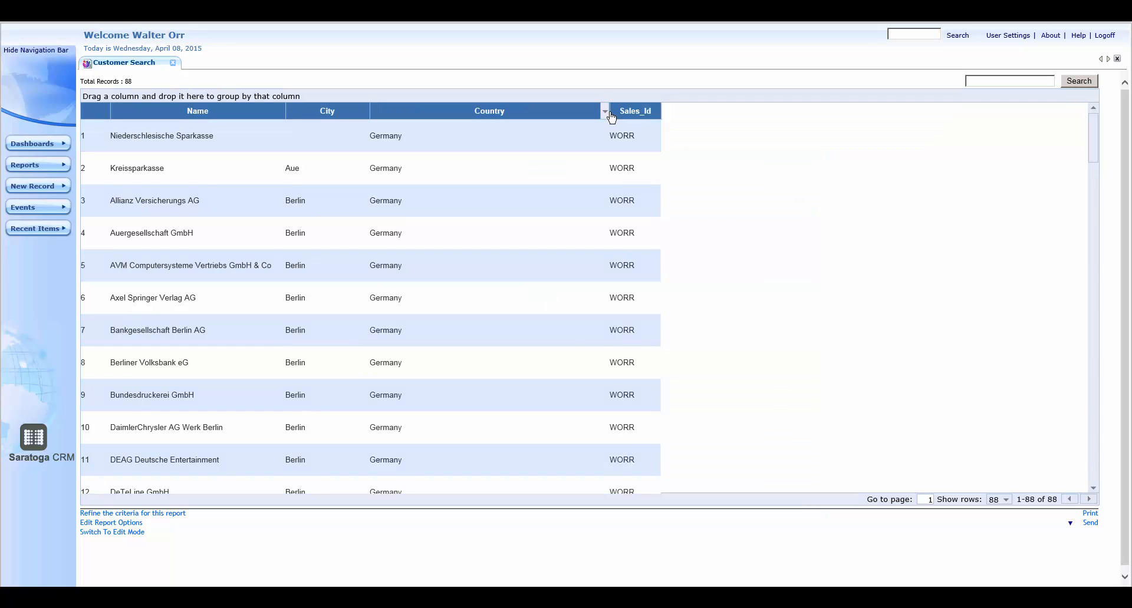
{"action": "left_click_drag", "start_coordinate": [610, 114], "coordinate": [435, 122]}
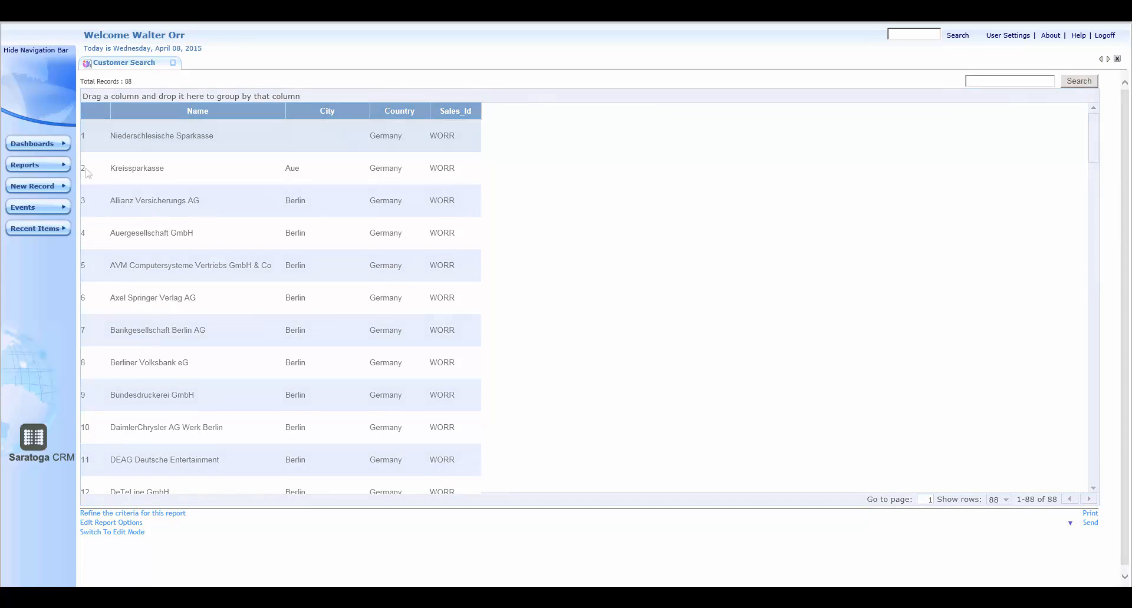
Step: Open the Customer Search report from My Reports
{"action": "left_click", "coordinate": [65, 166]}
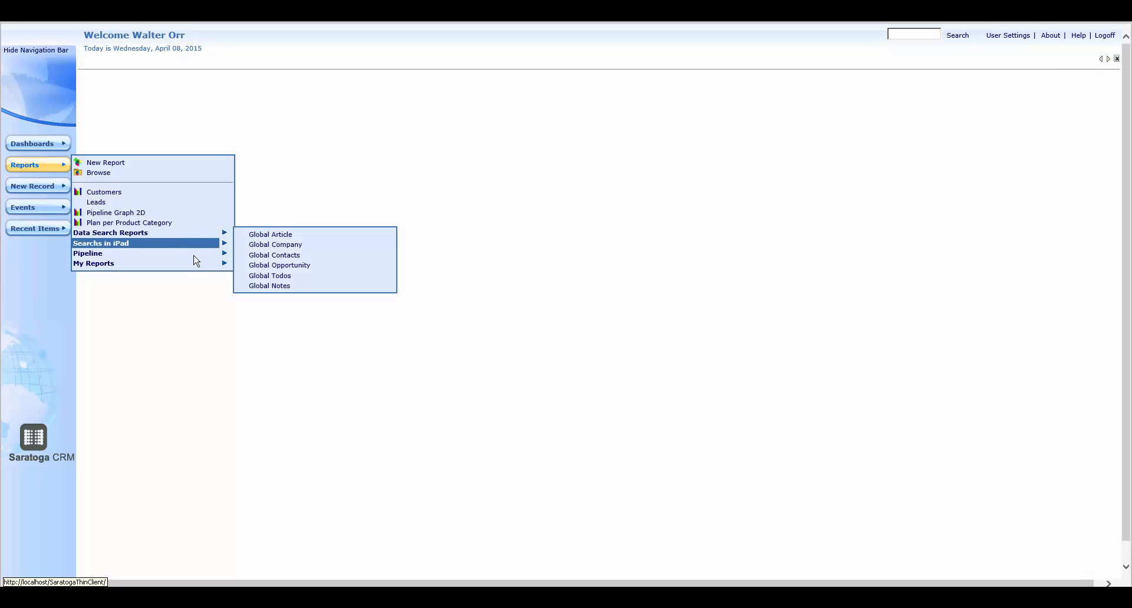
{"action": "mouse_move", "coordinate": [217, 264]}
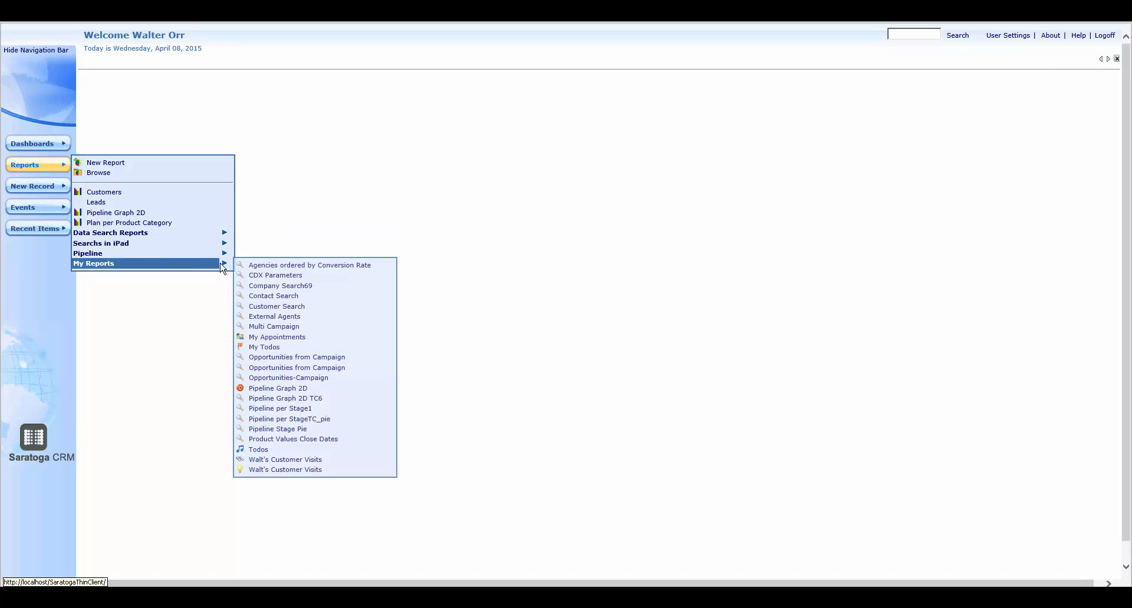
{"action": "left_click", "coordinate": [285, 308]}
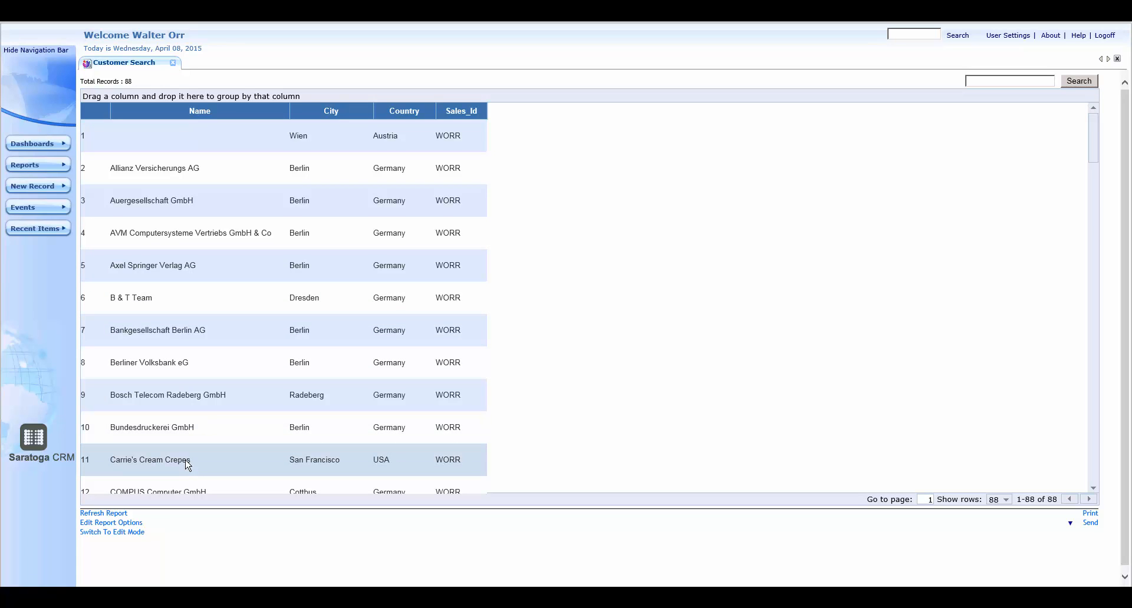
Step: Open the report's general settings and scroll through them
{"action": "left_click", "coordinate": [135, 524]}
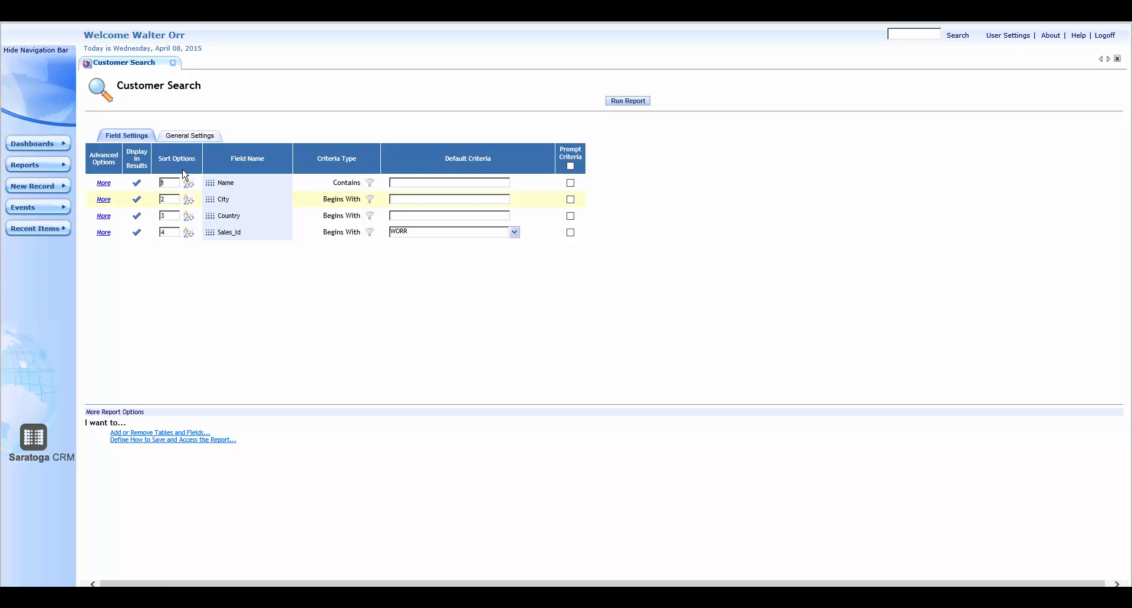
{"action": "left_click", "coordinate": [192, 140]}
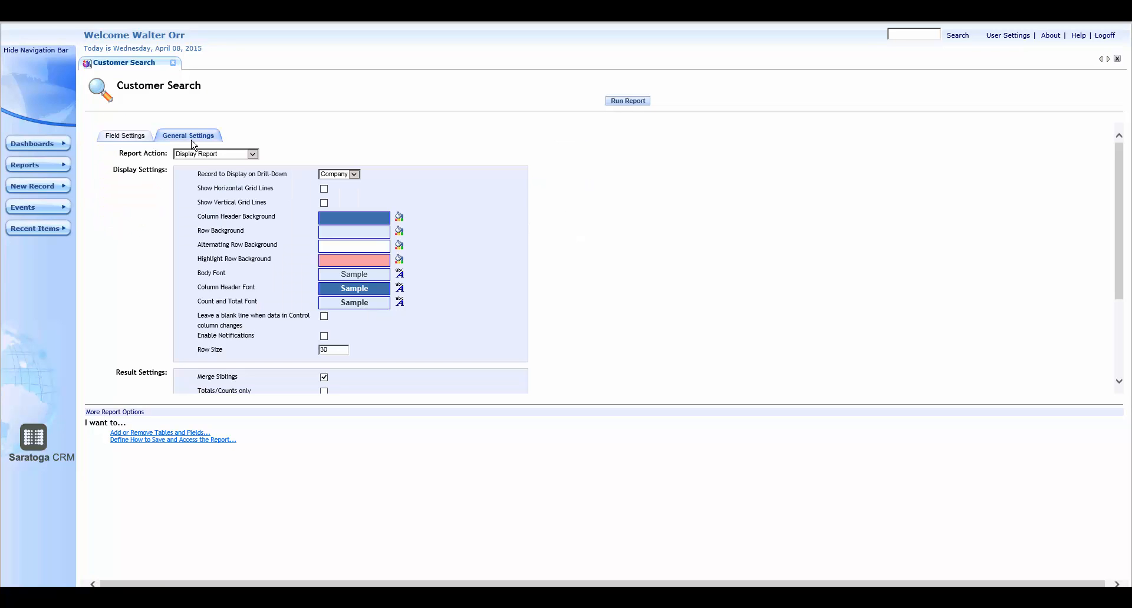
{"action": "scroll", "coordinate": [784, 276], "scroll_direction": "down", "scroll_amount": 3}
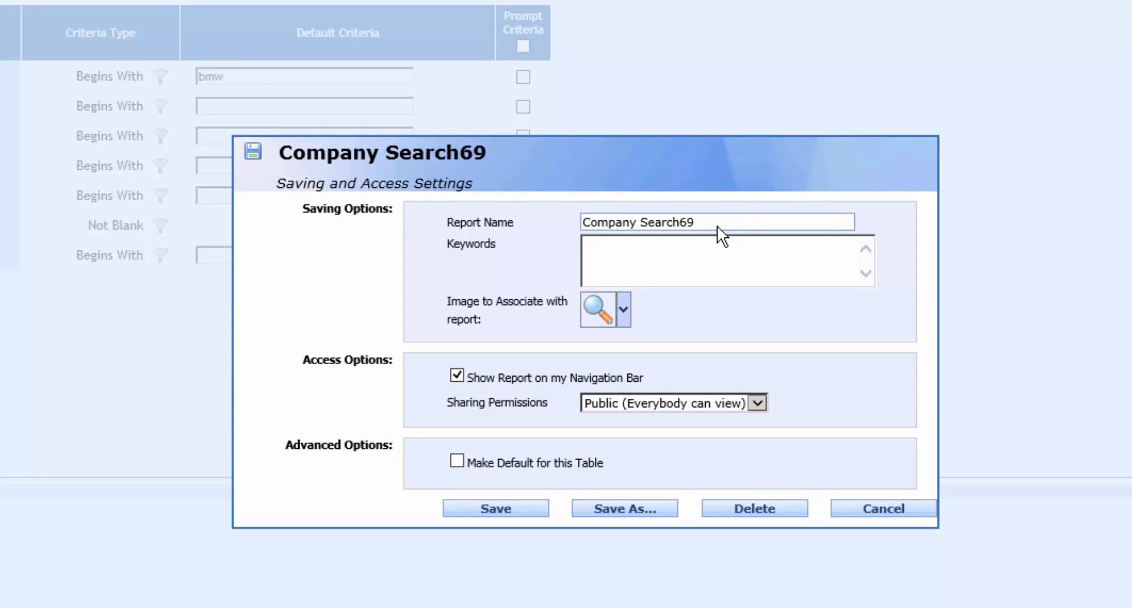
Step: Rename the report to Company Searchxx in the saving settings and save it
{"action": "left_click", "coordinate": [698, 221]}
{"action": "key", "text": "BackSpace"}
{"action": "key", "text": "BackSpace"}
{"action": "type", "text": "xx"}
{"action": "left_click", "coordinate": [495, 511]}
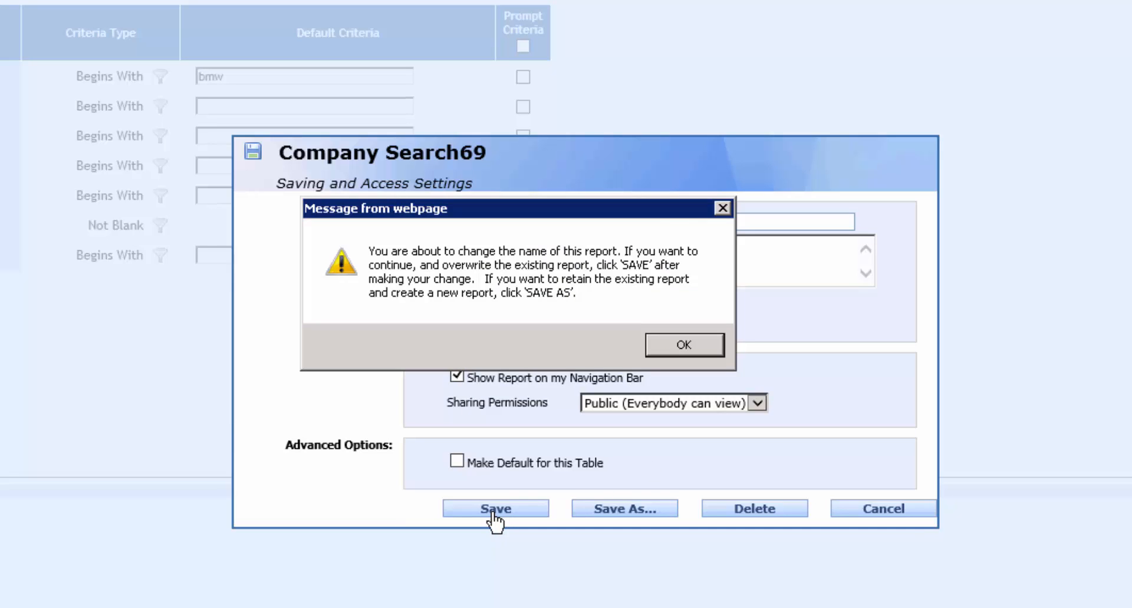